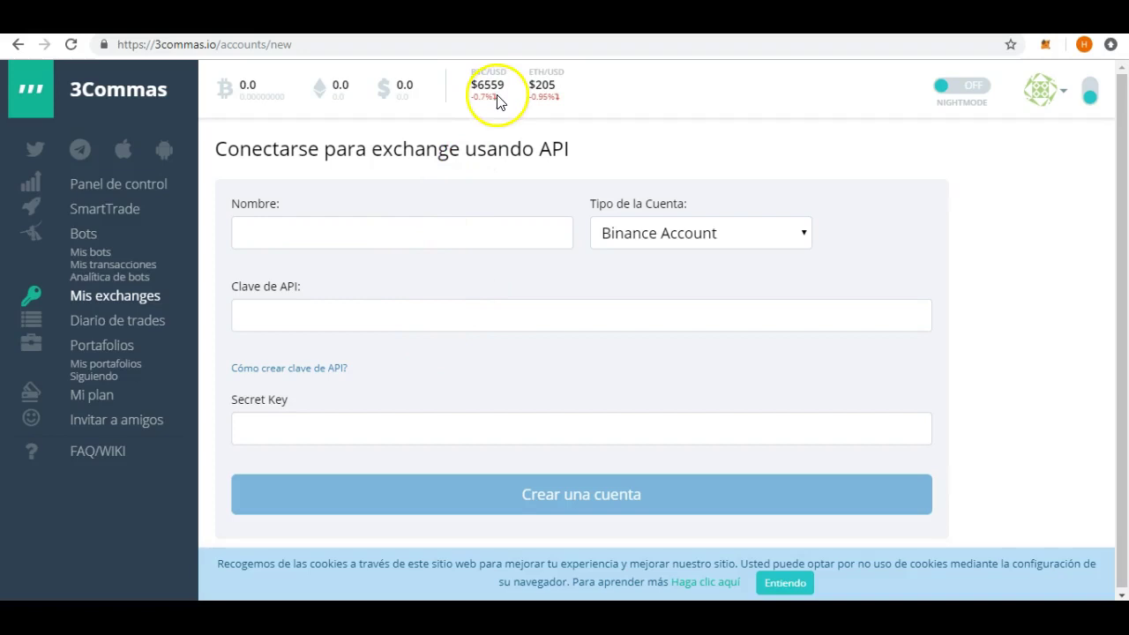
- Browse the 3Commas exchange account types, then go to the Binance login page
{"action": "left_click", "coordinate": [674, 235]}
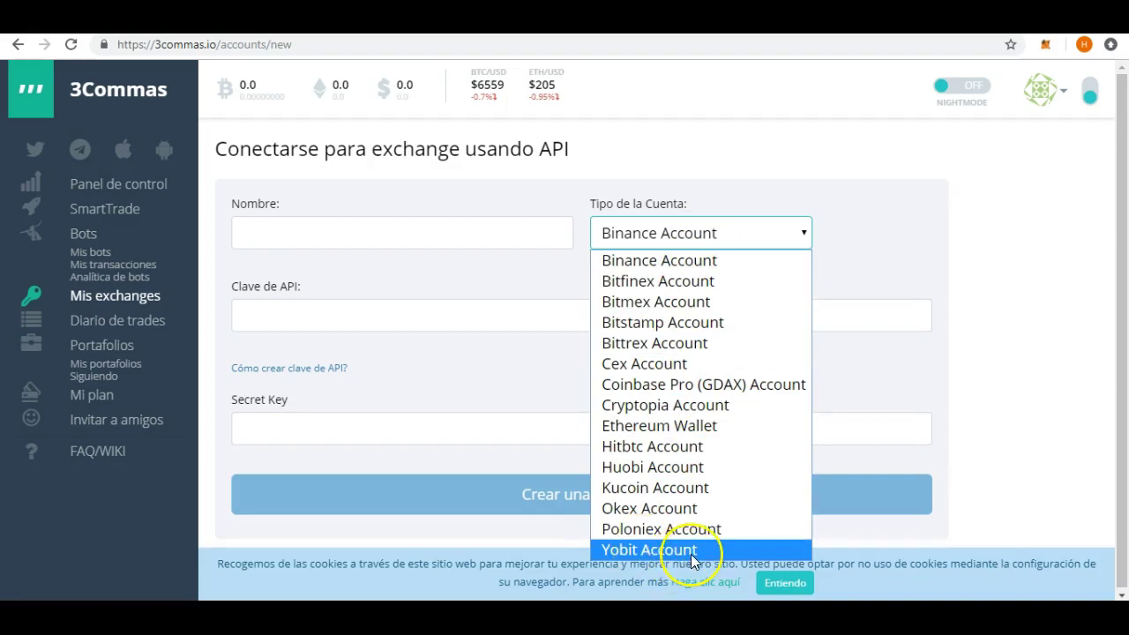
{"action": "left_click_drag", "start_coordinate": [691, 554], "coordinate": [800, 170]}
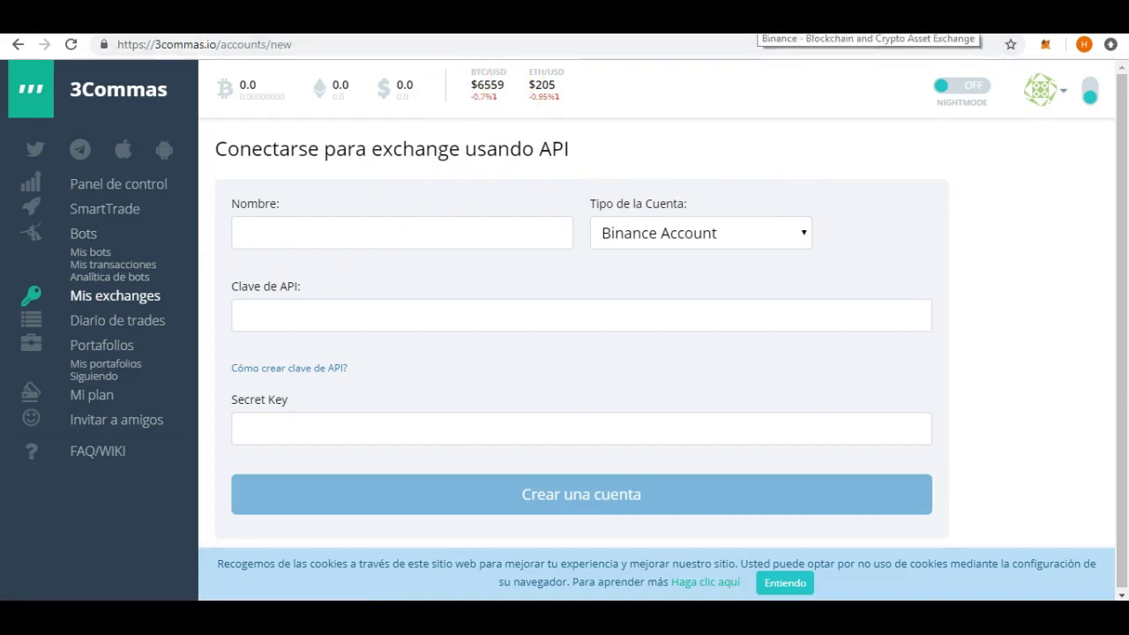
{"action": "left_click", "coordinate": [758, 22]}
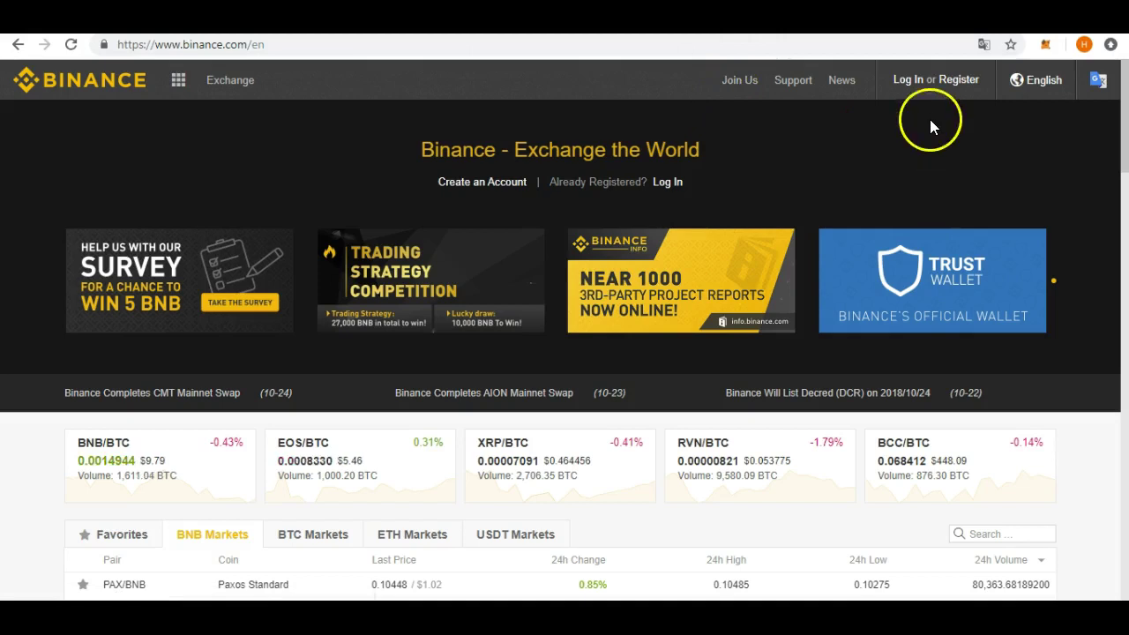
{"action": "left_click", "coordinate": [903, 81]}
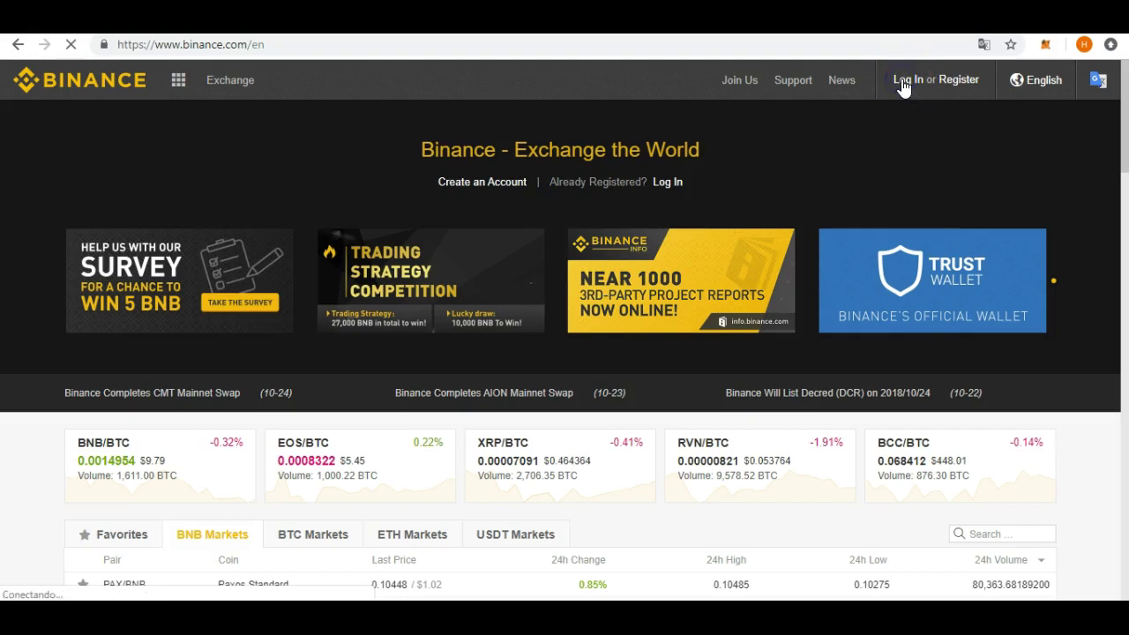
- Log in to Binance with the saved credentials, dismissing the password suggestions
{"action": "left_click", "coordinate": [13, 441]}
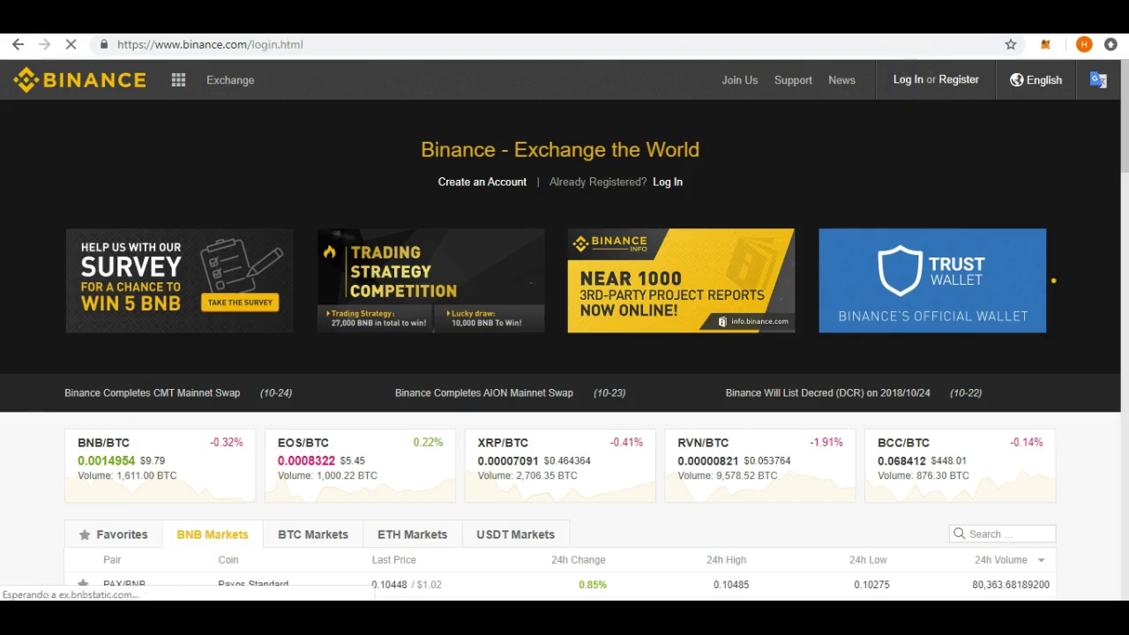
{"action": "left_click", "coordinate": [50, 597]}
{"action": "left_click", "coordinate": [365, 517]}
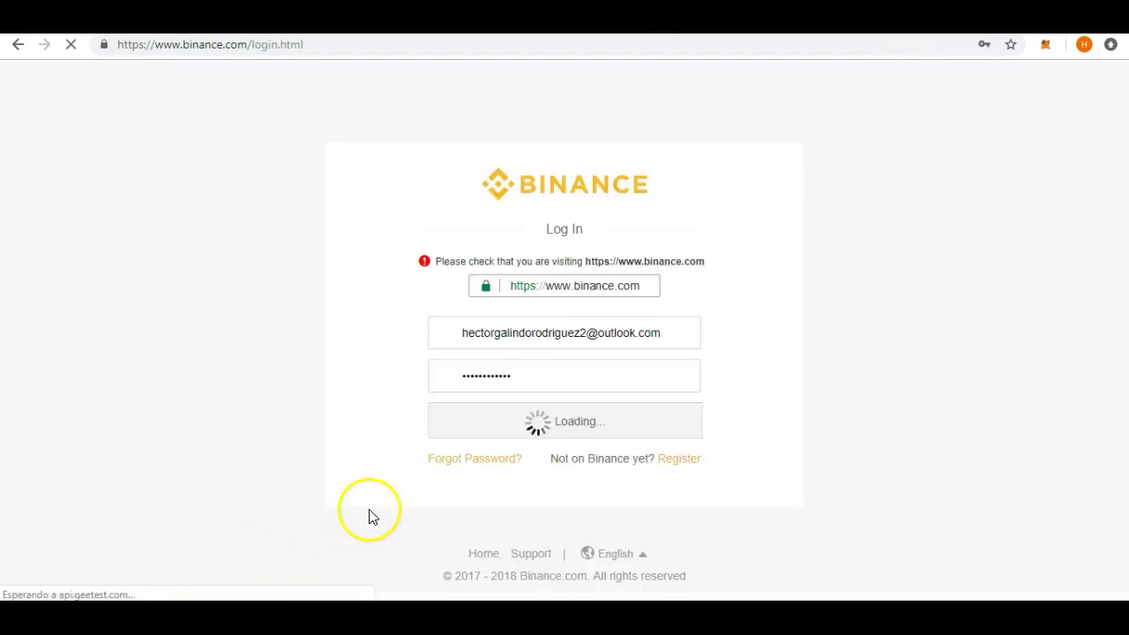
{"action": "left_click", "coordinate": [151, 566]}
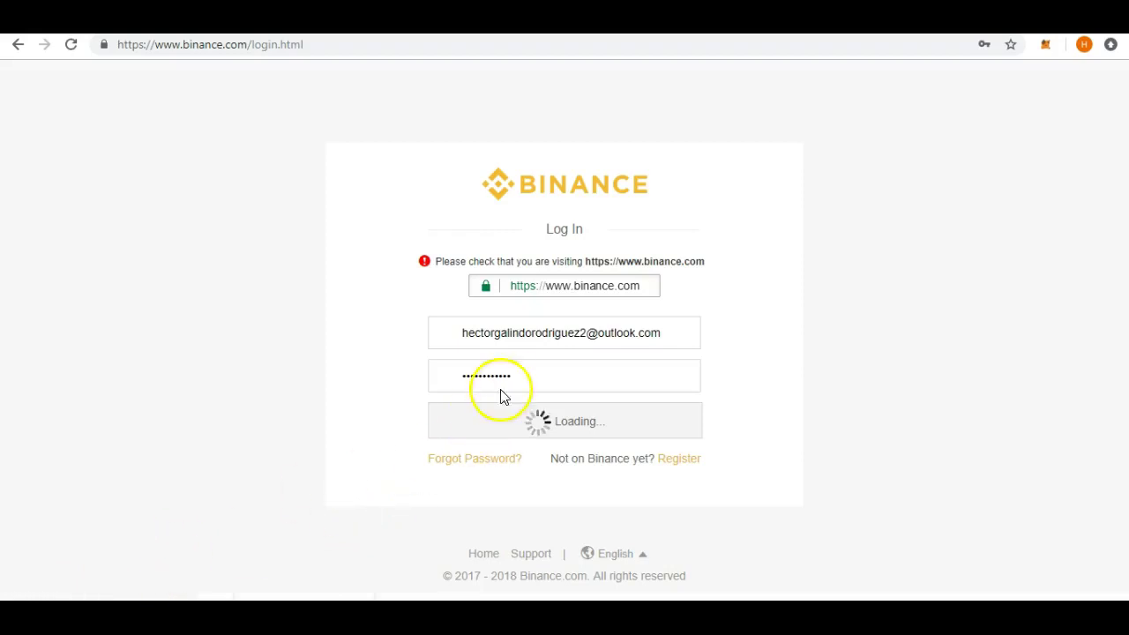
{"action": "left_click", "coordinate": [519, 370]}
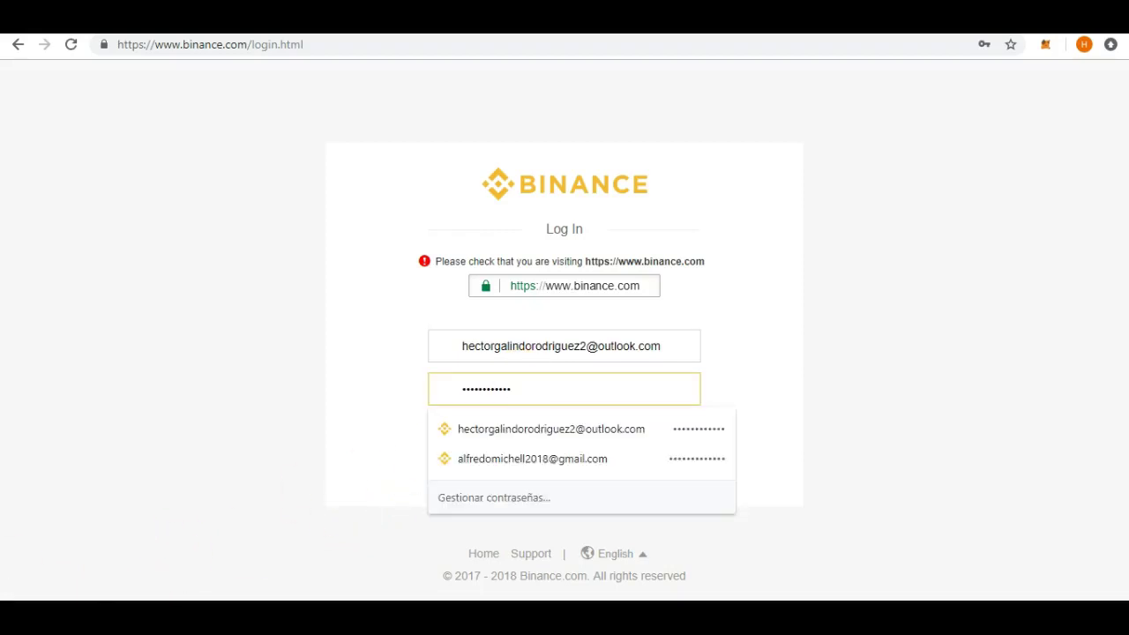
{"action": "left_click", "coordinate": [900, 352]}
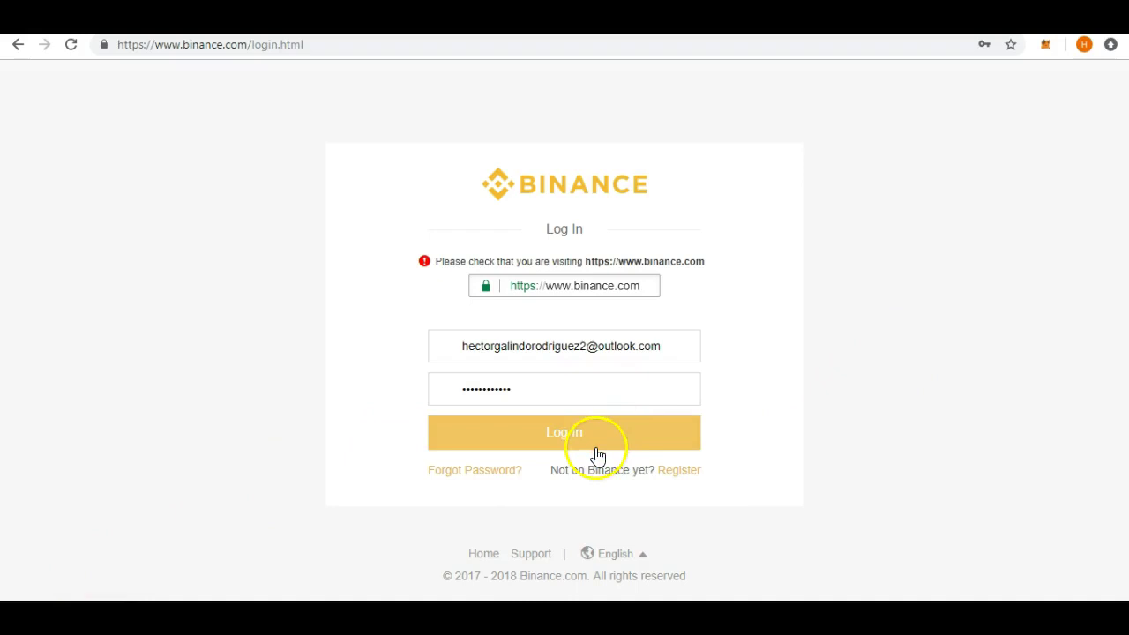
{"action": "left_click", "coordinate": [595, 443]}
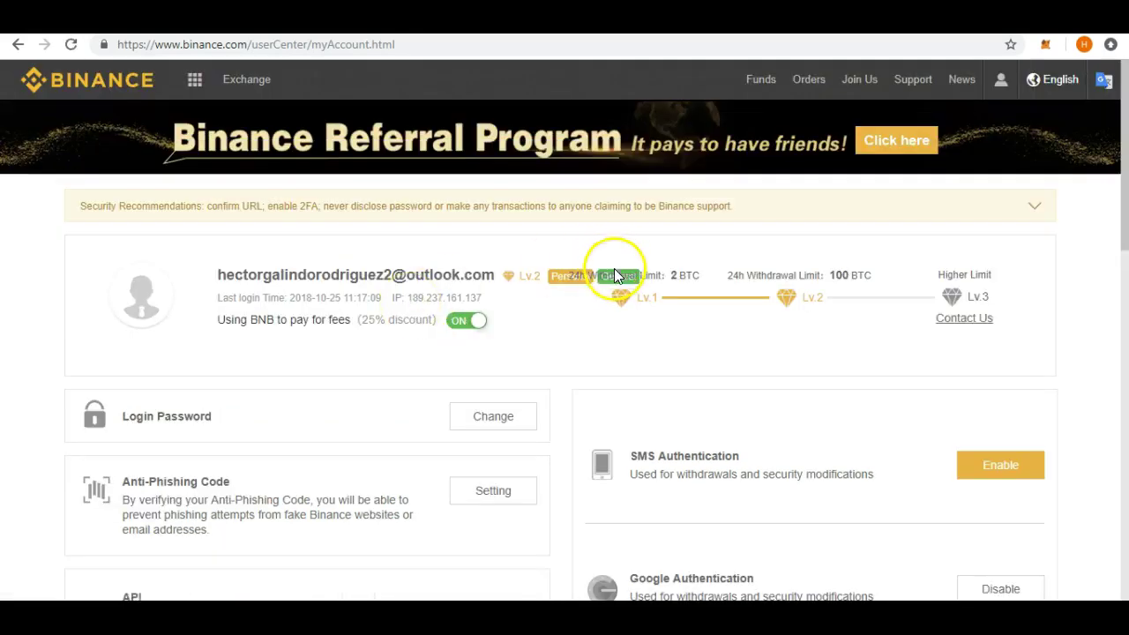
- Enable API access in Binance and start typing the key label 'Smart Trade Bi'
{"action": "scroll", "coordinate": [590, 312], "scroll_direction": "down", "scroll_amount": 3}
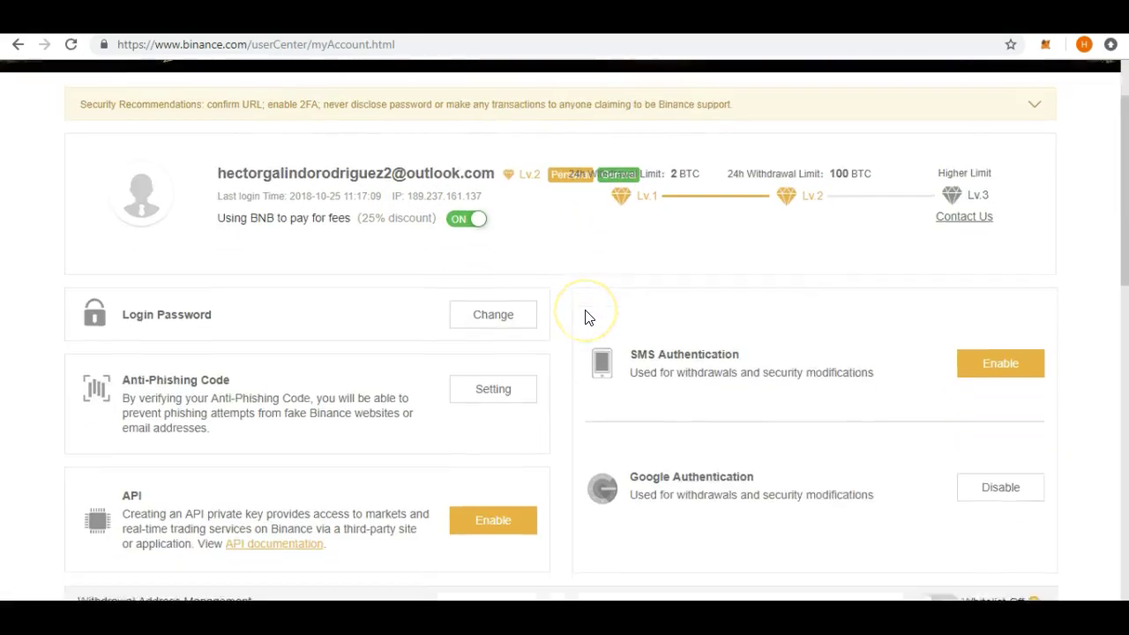
{"action": "scroll", "coordinate": [590, 318], "scroll_direction": "down", "scroll_amount": 1}
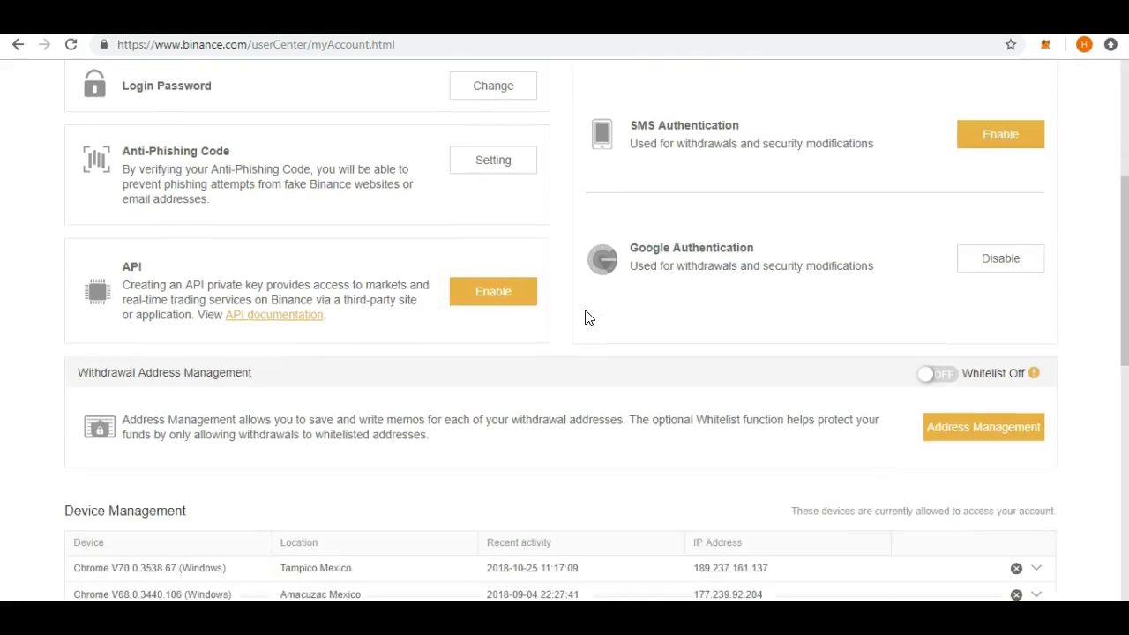
{"action": "left_click", "coordinate": [476, 297]}
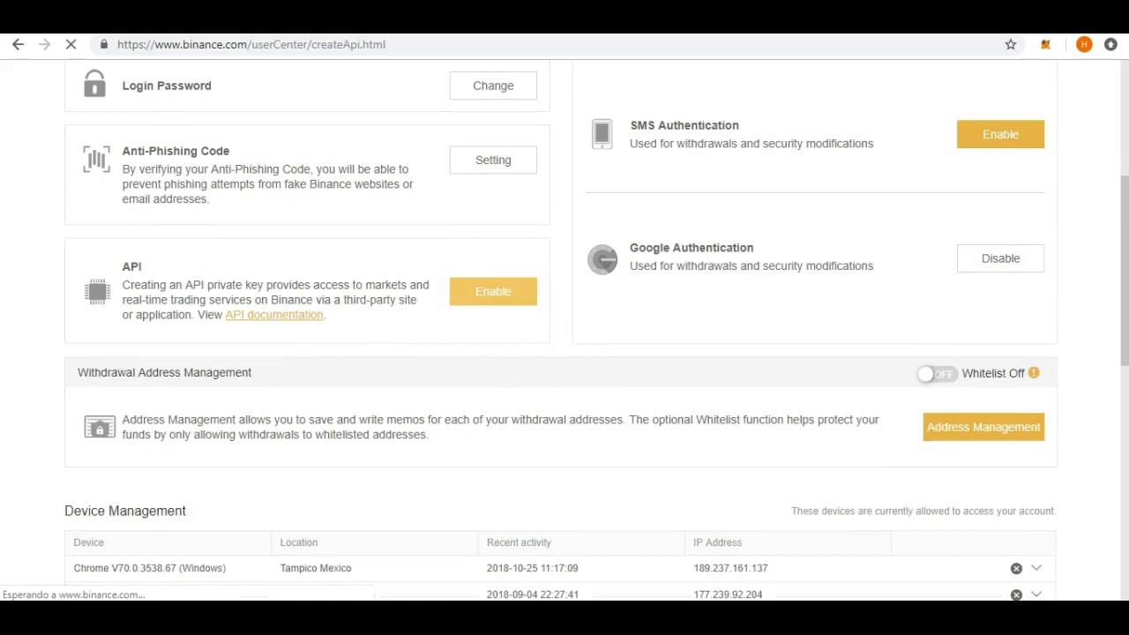
{"action": "left_click", "coordinate": [515, 396]}
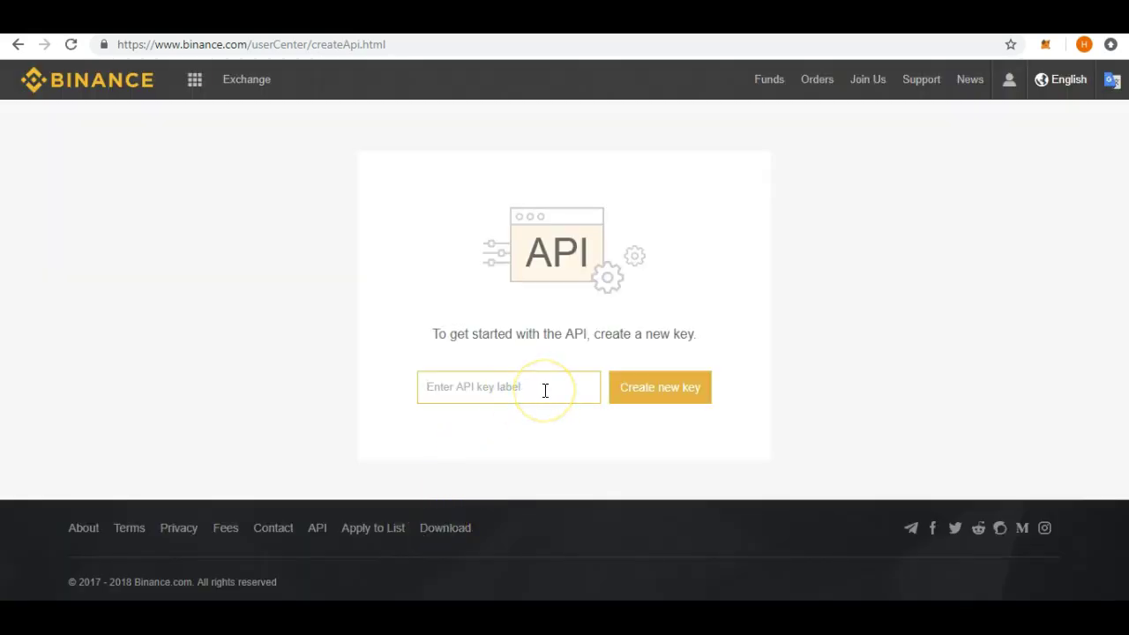
{"action": "type", "text": "Smart Trade Bl"}
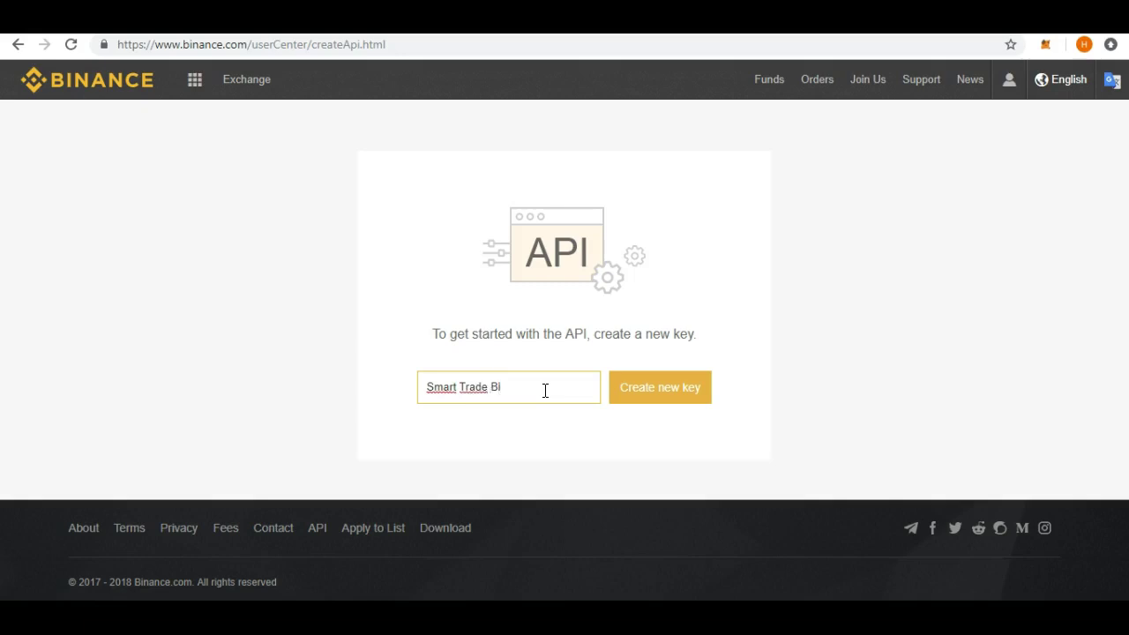
- Create the key and submit the Google Authentication code, then check the Outlook inbox
{"action": "left_click", "coordinate": [691, 402]}
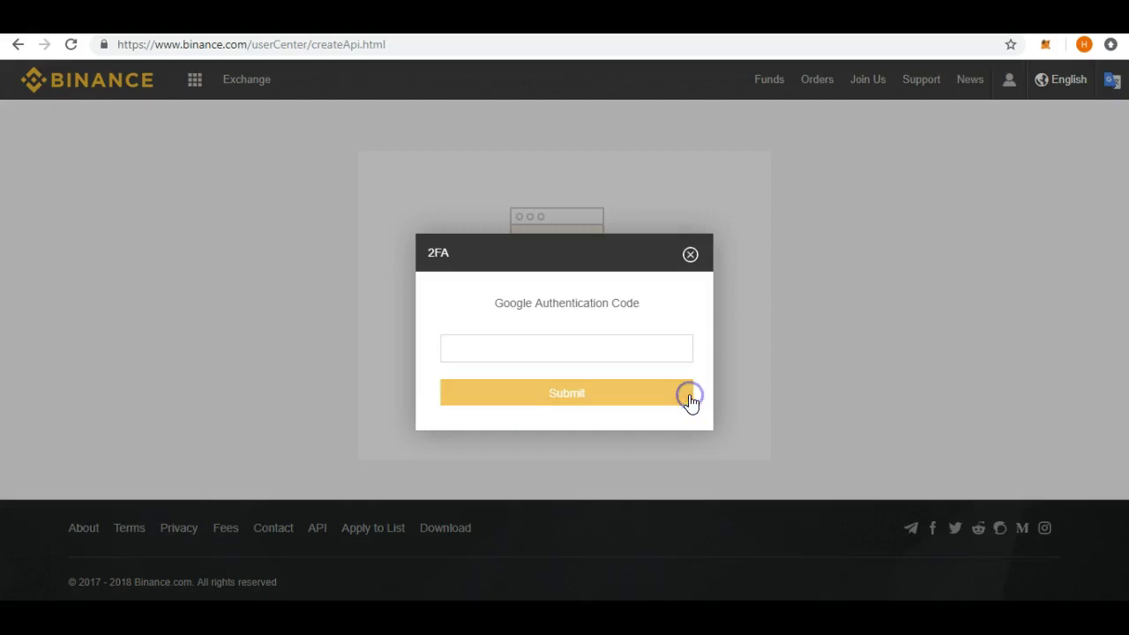
{"action": "left_click", "coordinate": [510, 359]}
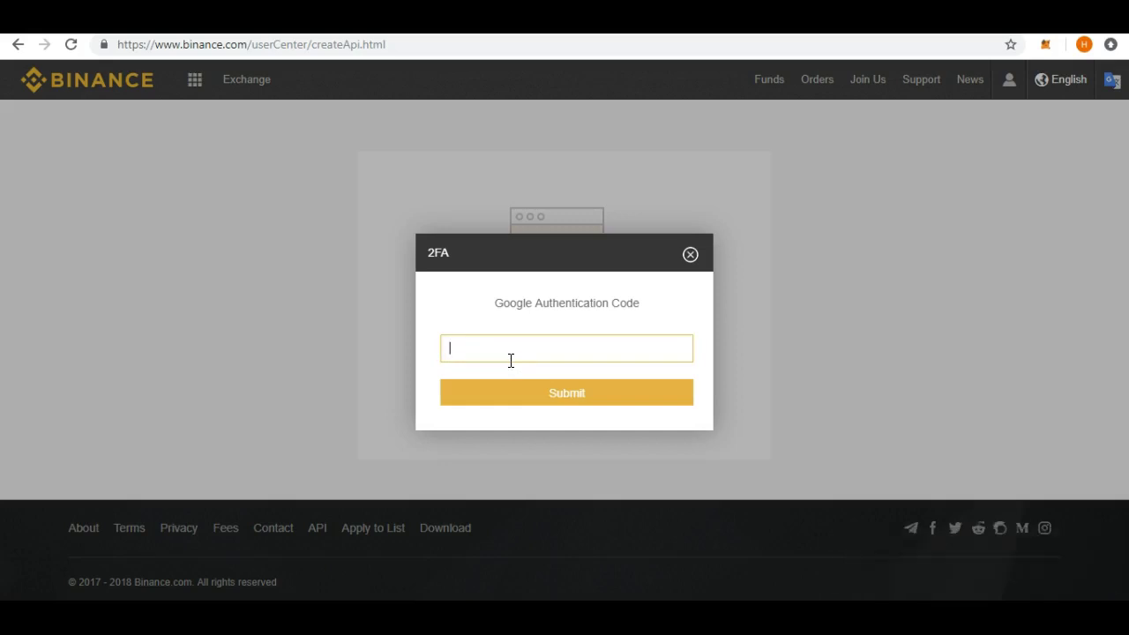
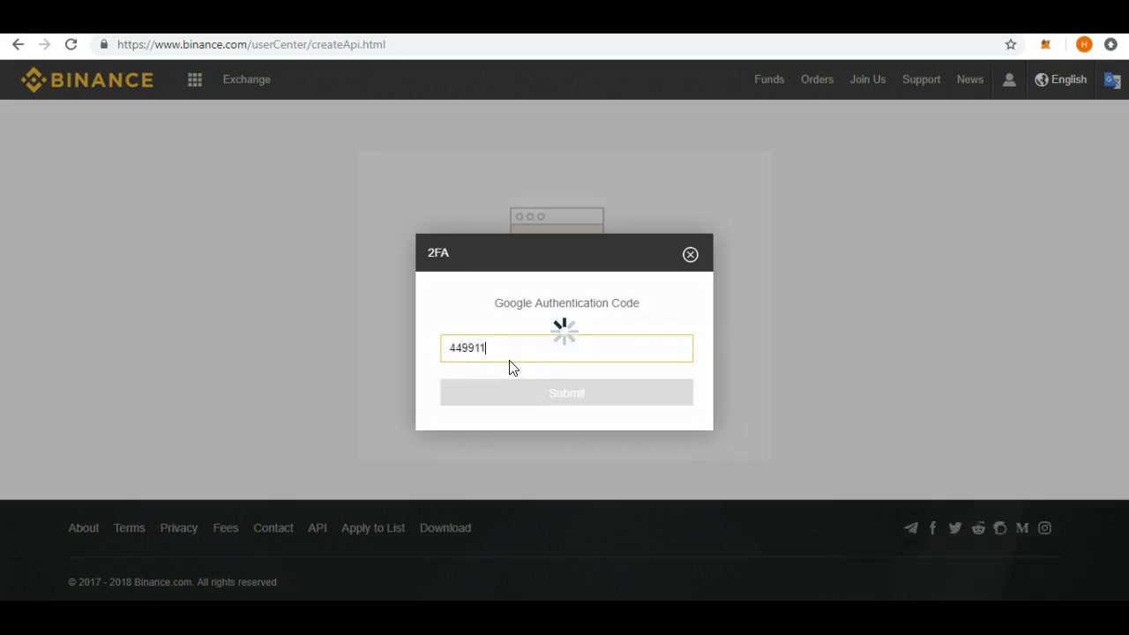
{"action": "left_click_drag", "start_coordinate": [524, 362], "coordinate": [528, 397]}
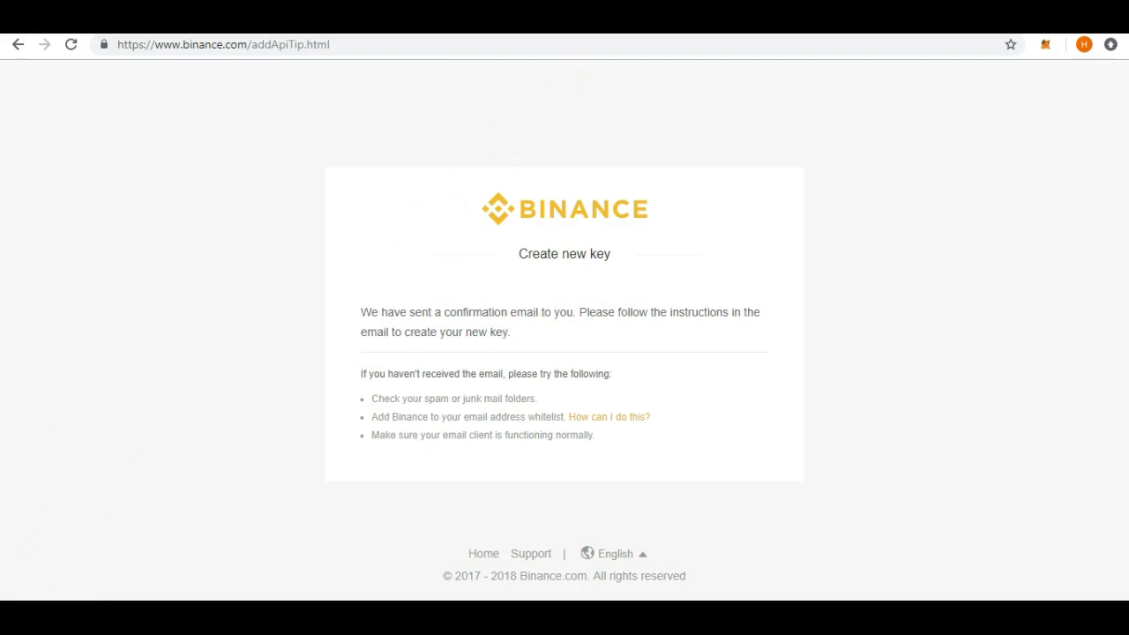
{"action": "left_click", "coordinate": [873, 22]}
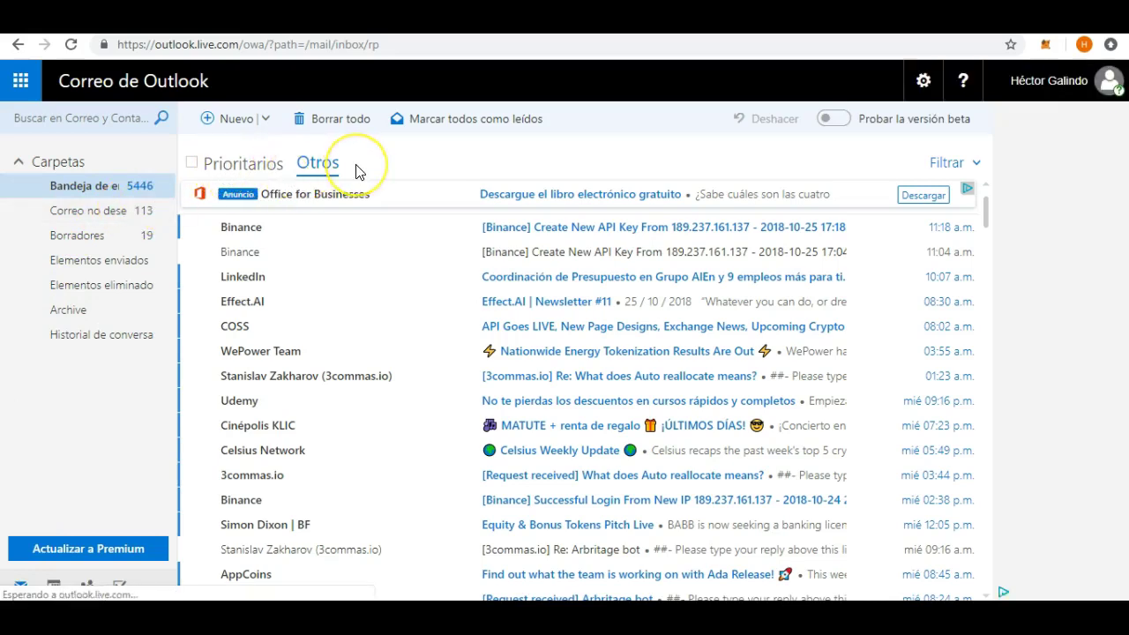
- Open the Binance 'Create New API Key' email and confirm creating the Smart Trade Bi key
{"action": "left_click", "coordinate": [271, 227]}
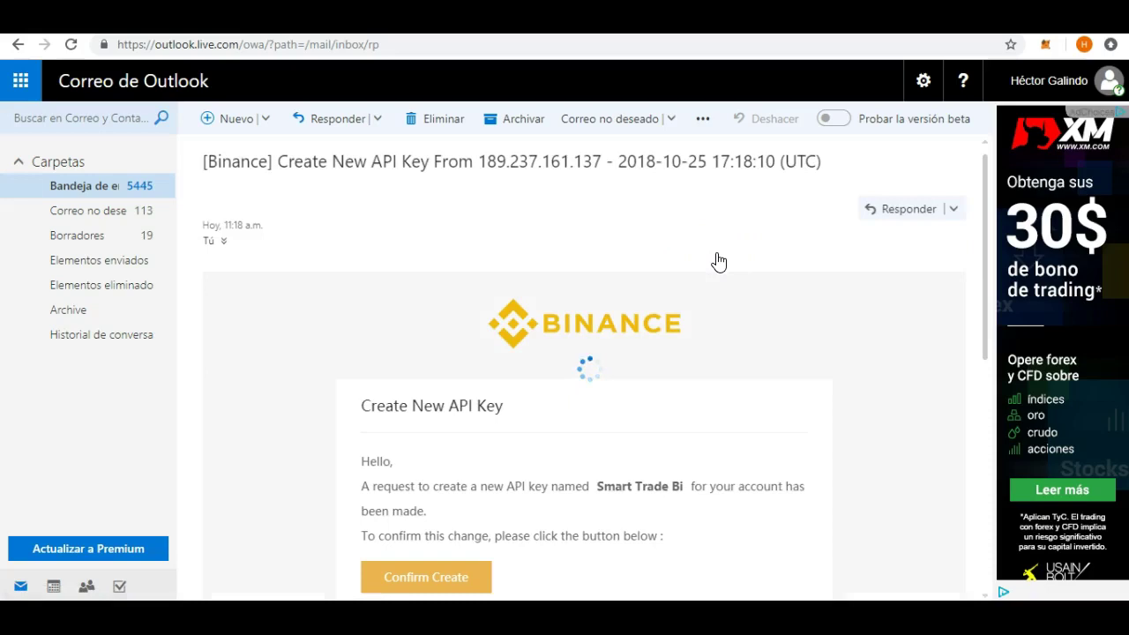
{"action": "scroll", "coordinate": [719, 260], "scroll_direction": "down", "scroll_amount": 2}
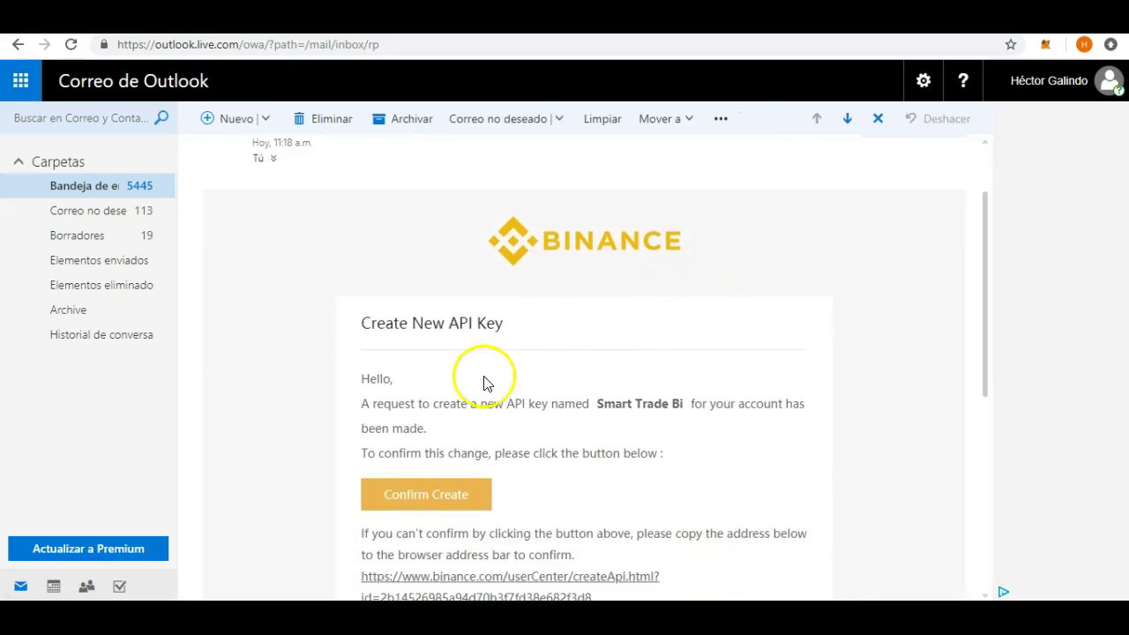
{"action": "scroll", "coordinate": [483, 384], "scroll_direction": "down", "scroll_amount": 2}
{"action": "left_click", "coordinate": [443, 424]}
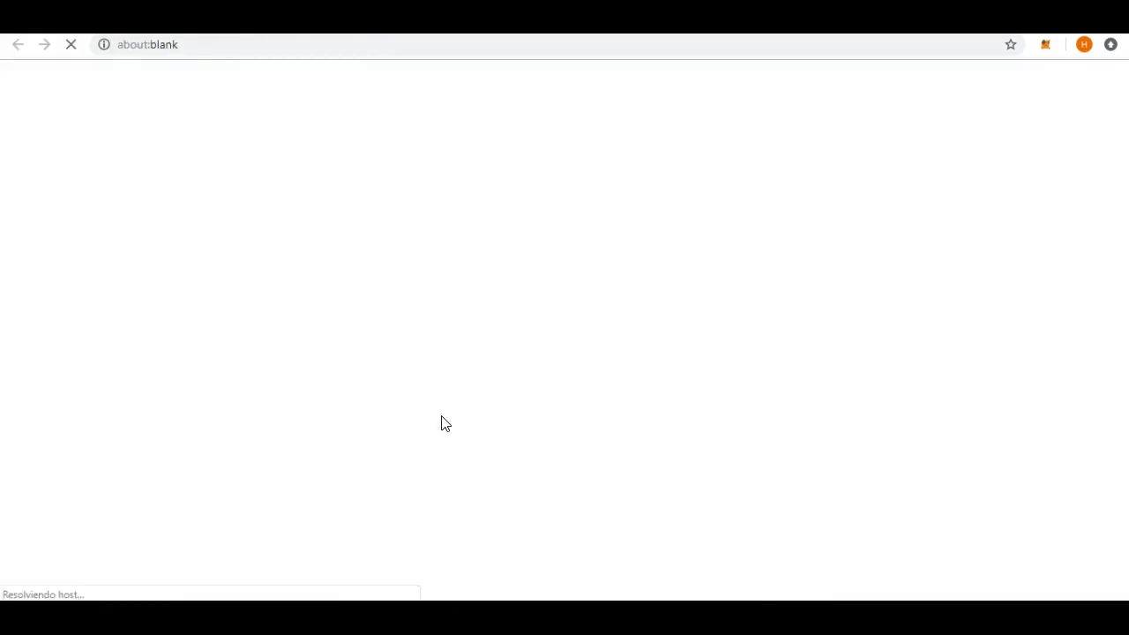
{"action": "left_click", "coordinate": [282, 523]}
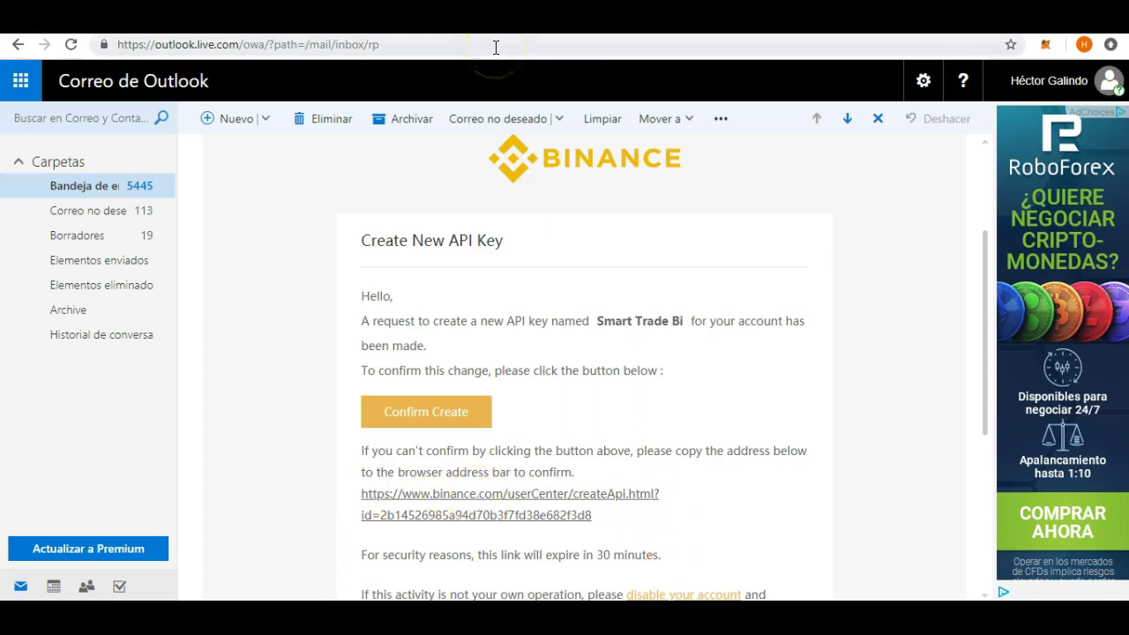
- Close the 'API key created' notice and copy the Smart Trade Bi API key with Copiar
{"action": "left_click", "coordinate": [426, 411]}
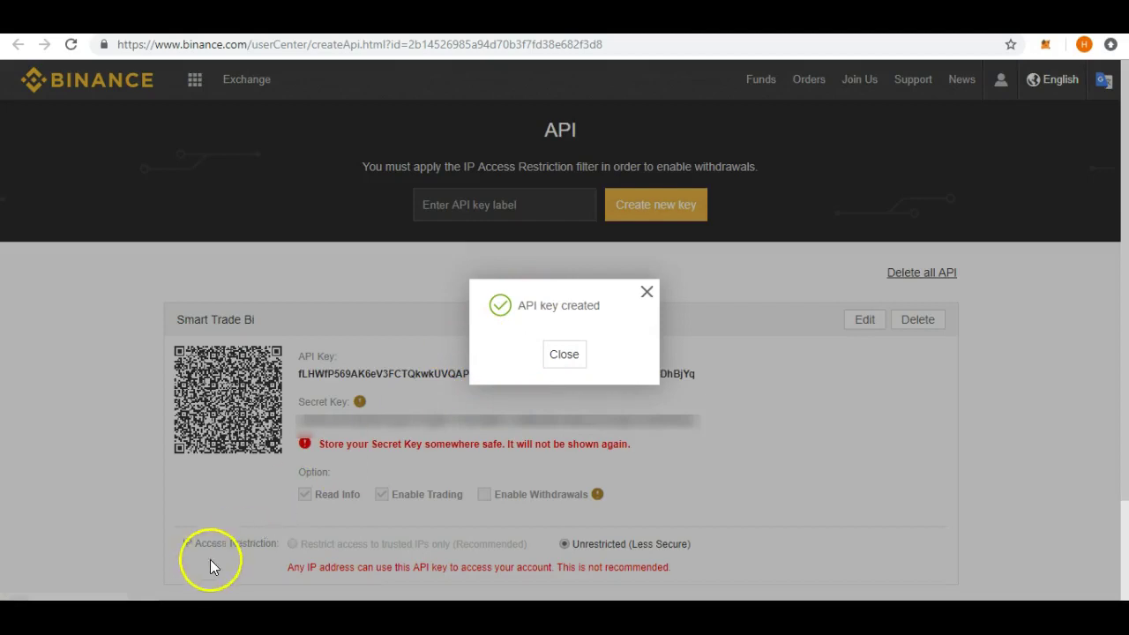
{"action": "left_click", "coordinate": [649, 293]}
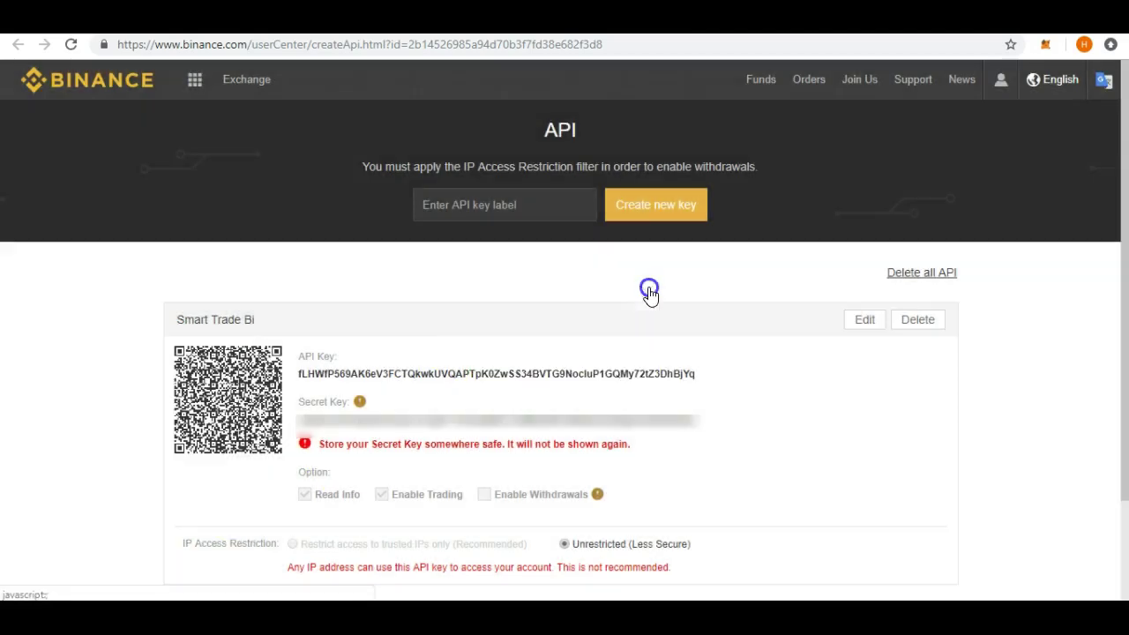
{"action": "double_click", "coordinate": [409, 374]}
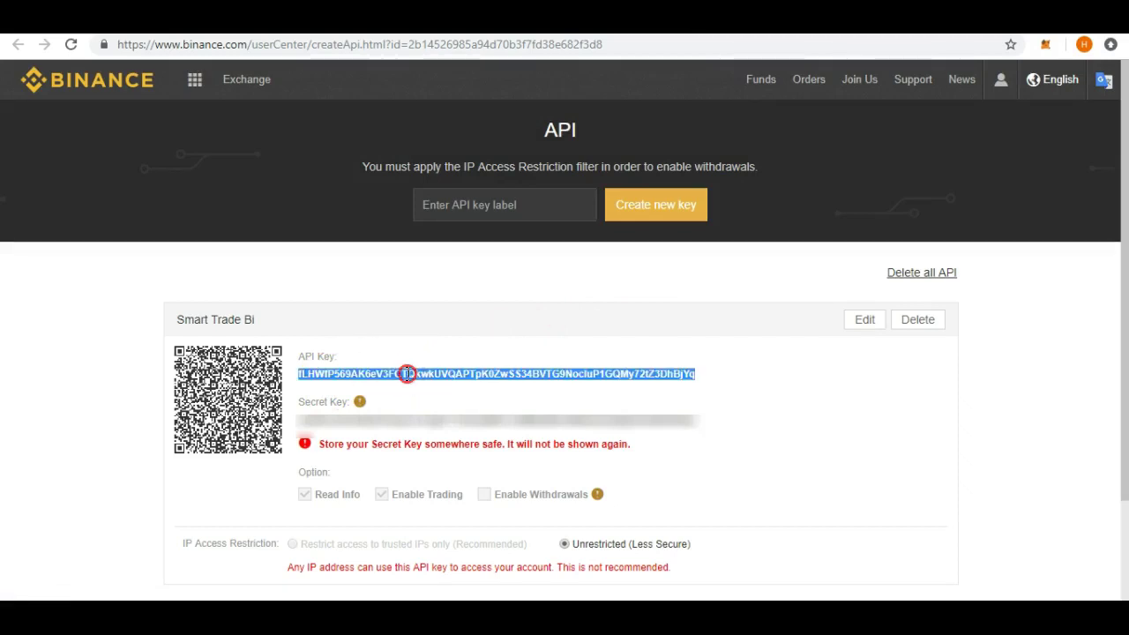
{"action": "right_click", "coordinate": [411, 378]}
{"action": "left_click", "coordinate": [497, 385]}
{"action": "key", "text": "Return"}
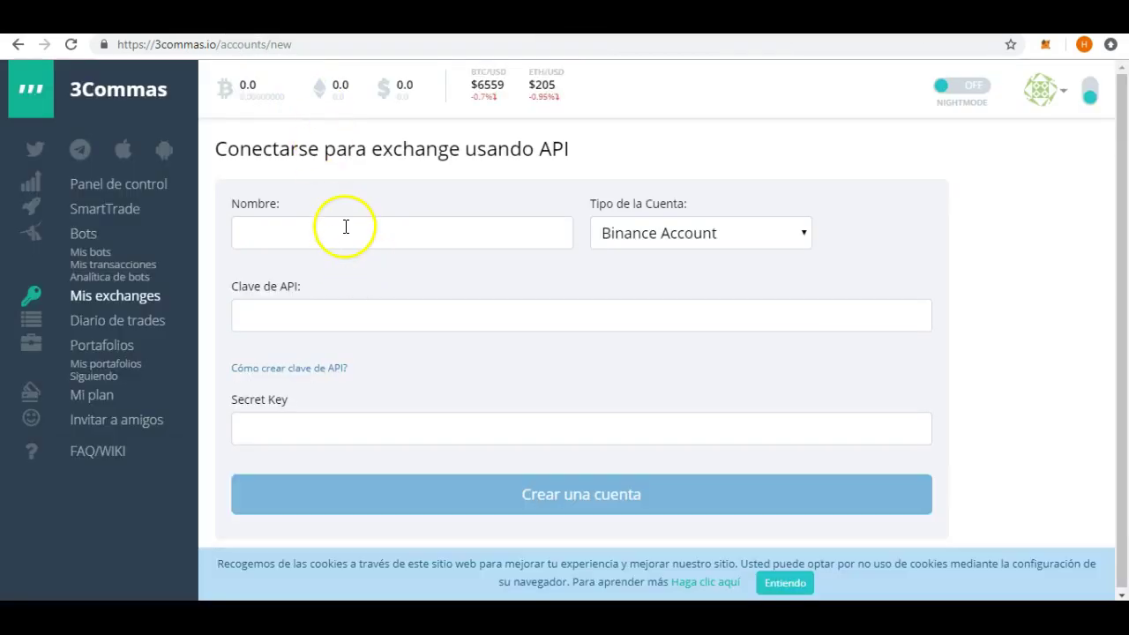
- Go through the Nombre, Clave de API and Secret Key fields of the 3Commas Binance API form
{"action": "left_click", "coordinate": [349, 227]}
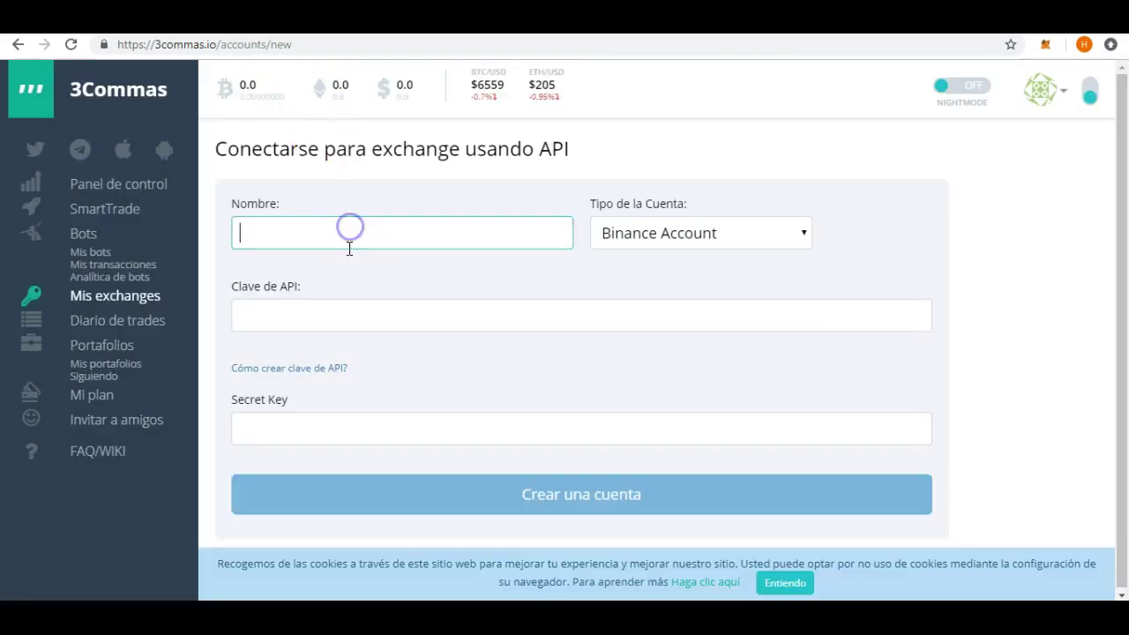
{"action": "left_click", "coordinate": [327, 310]}
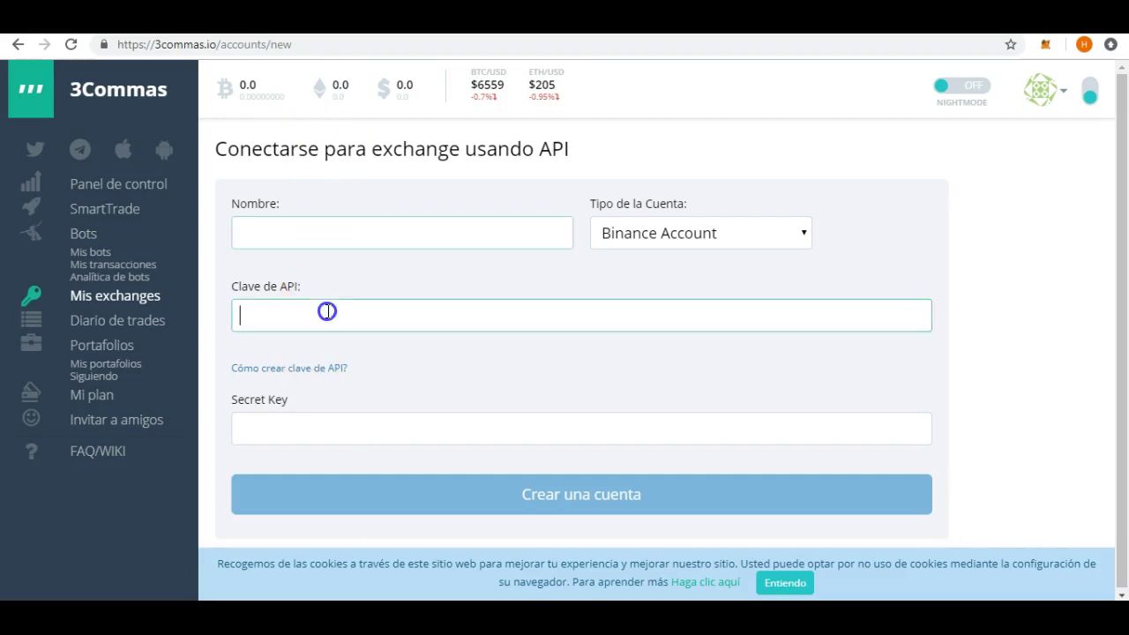
{"action": "left_click", "coordinate": [330, 429]}
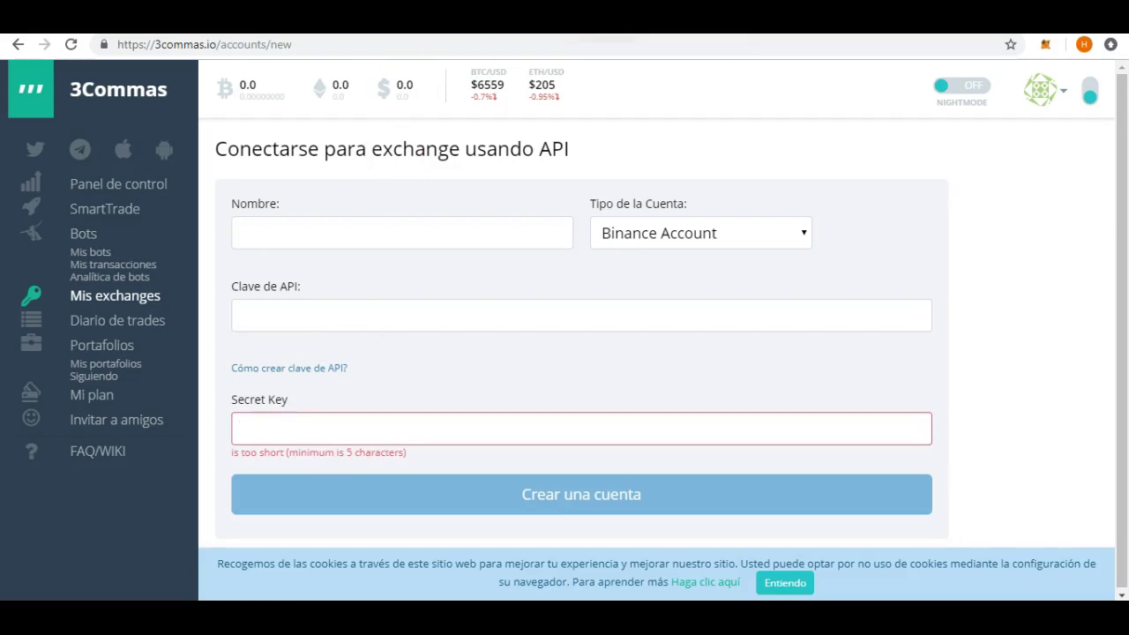
{"action": "left_click", "coordinate": [679, 23]}
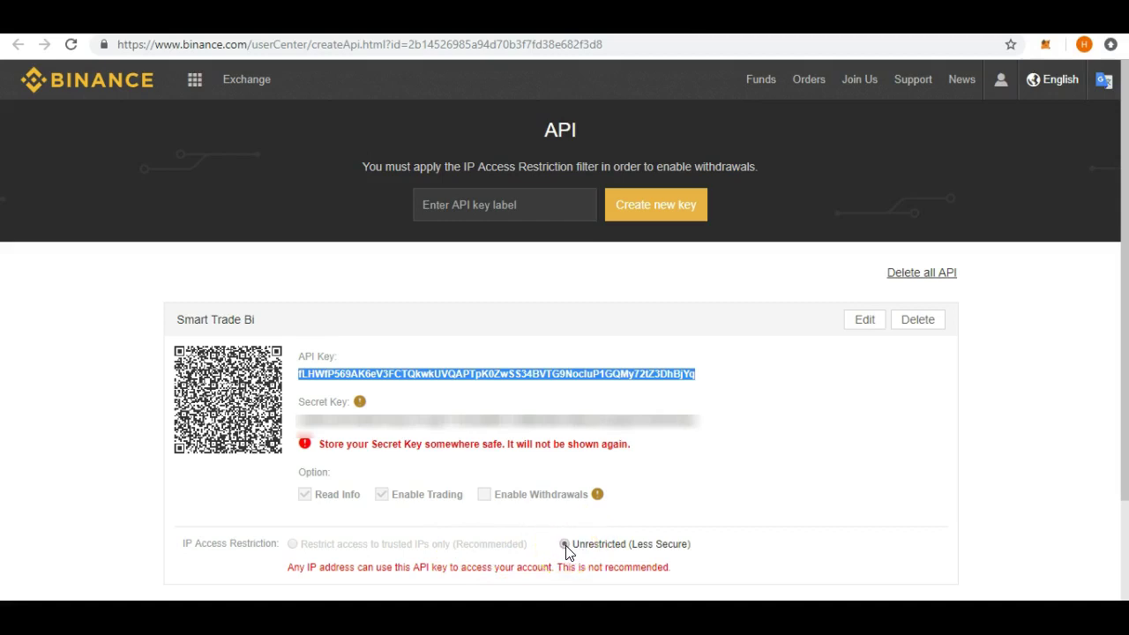
- Review the key's permissions: Read Info and Enable Trading on, withdrawals off, IP unrestricted
{"action": "left_click", "coordinate": [361, 524]}
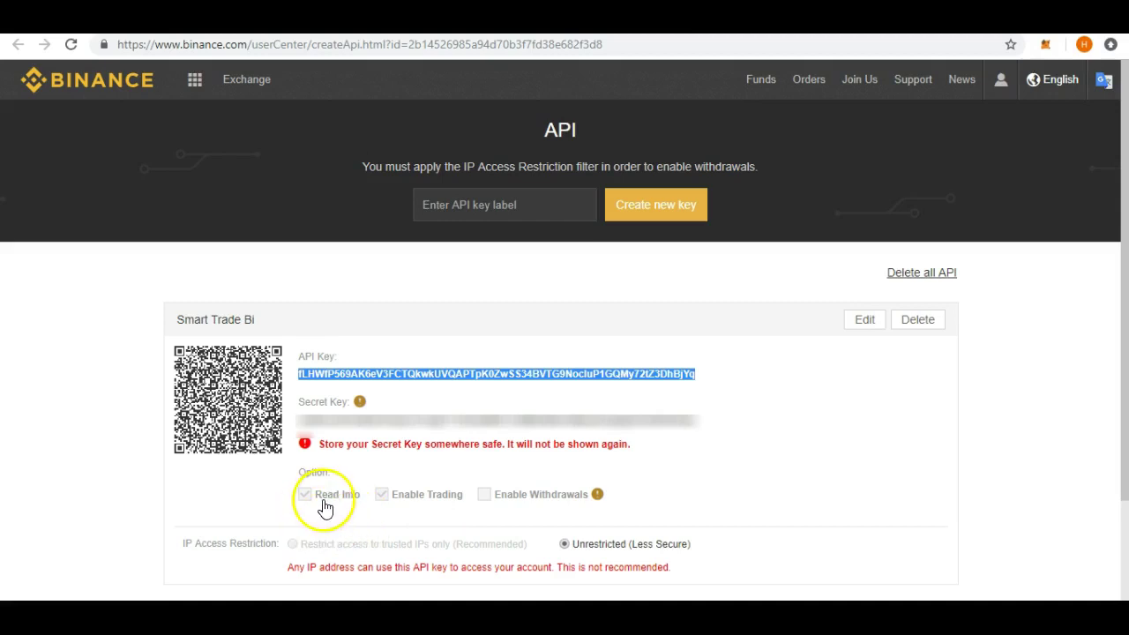